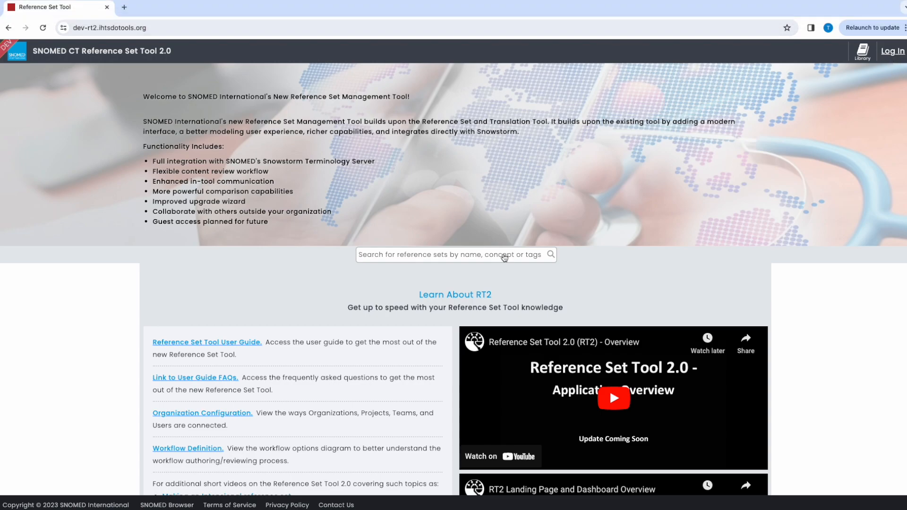
scroll(324, 325, "down", 3)
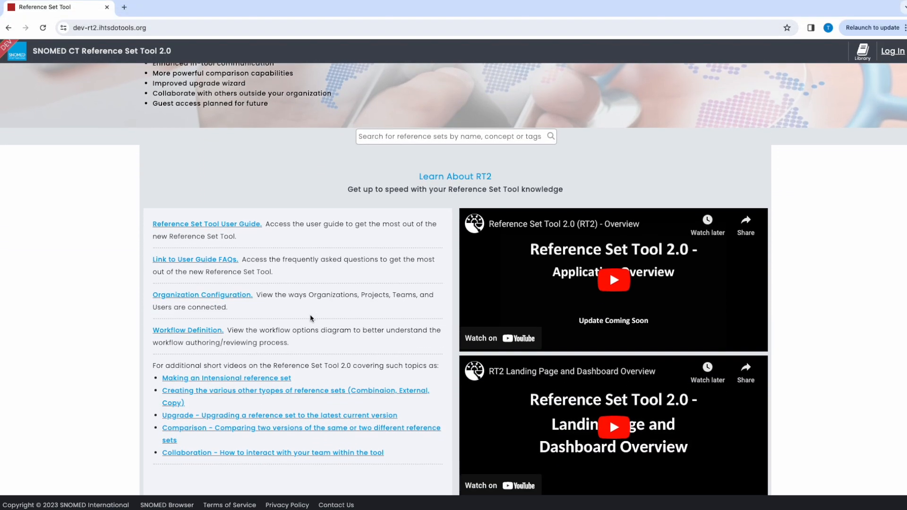
scroll(430, 413, "down", 2)
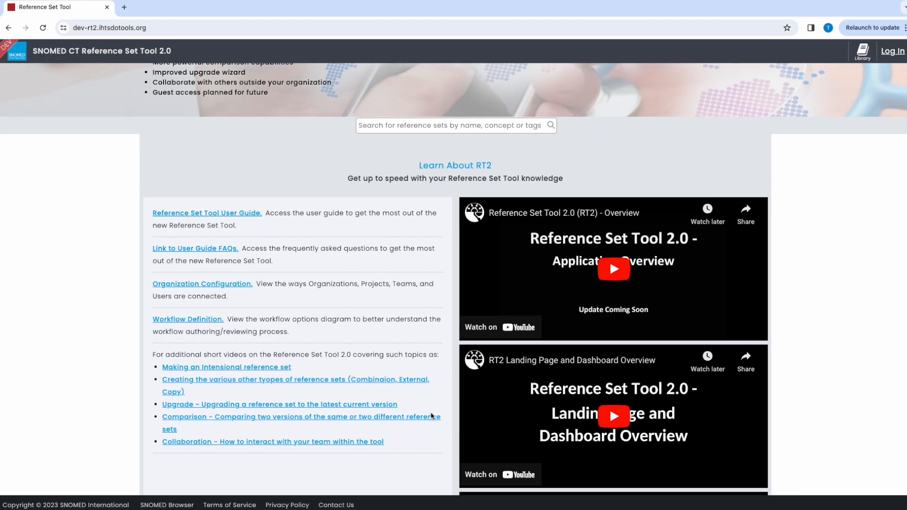
scroll(427, 413, "up", 4)
left_click(379, 254)
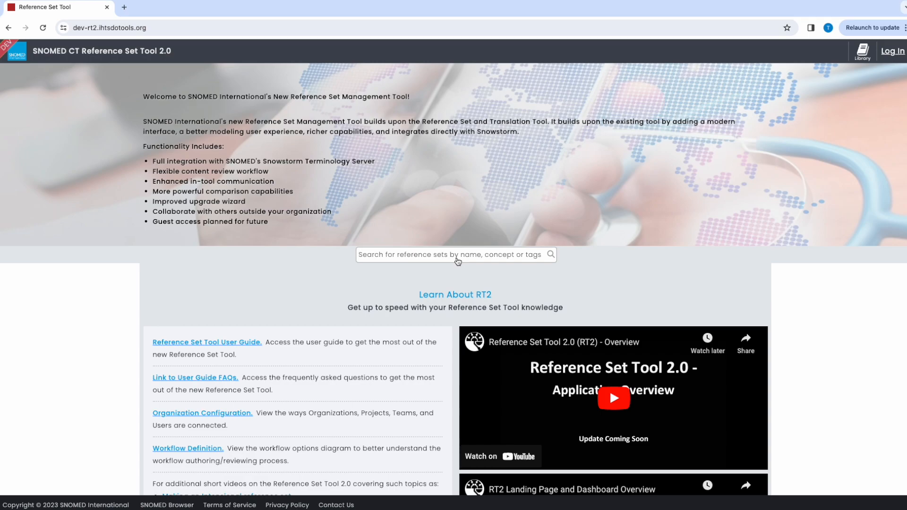
Step: Log in to the Reference Set Tool with the saved author username and password
left_click(892, 52)
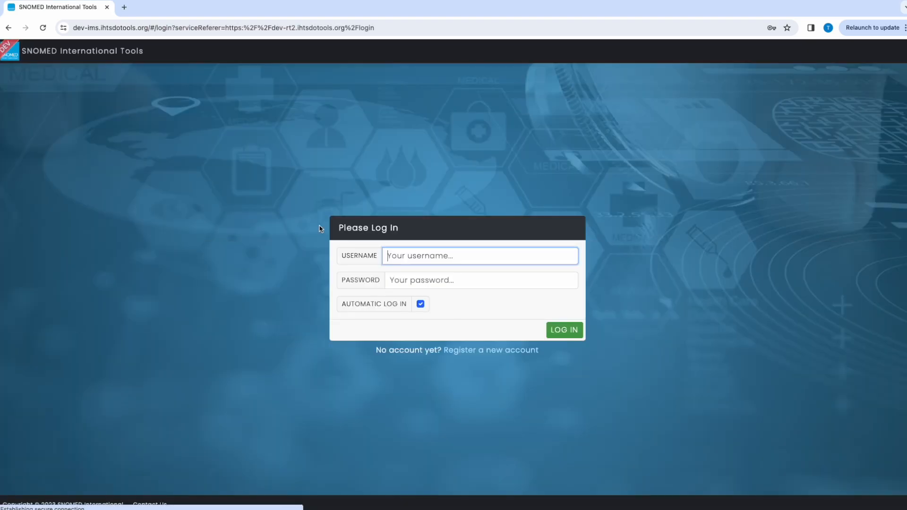
left_click(422, 258)
left_click(621, 257)
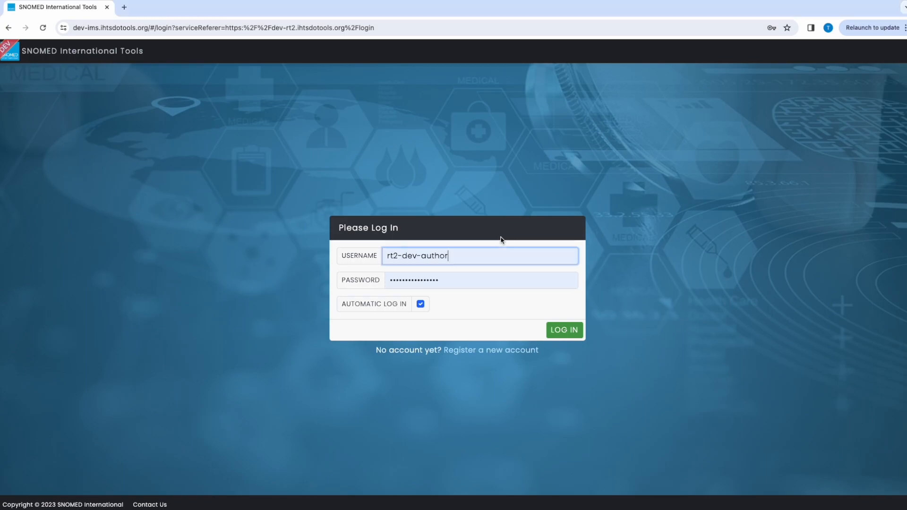
left_click(559, 327)
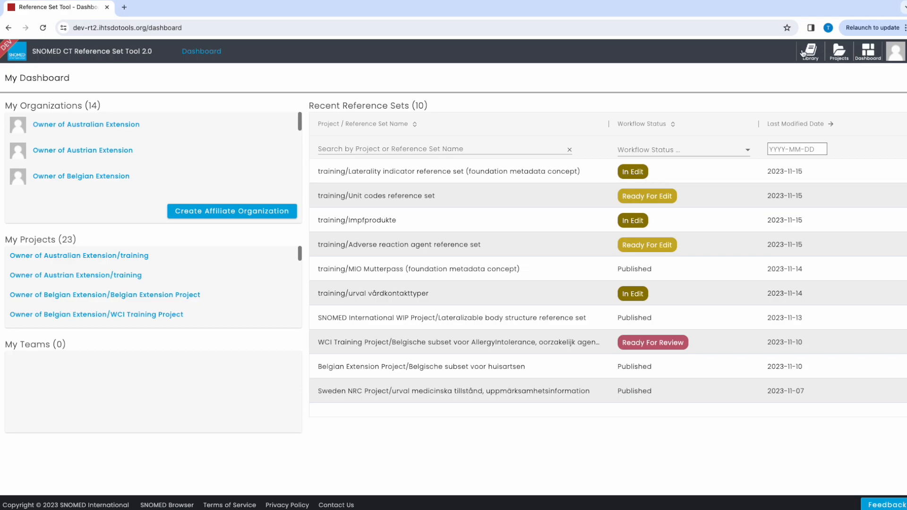
Step: Open the projects page and switch the organization to Owner of International Edition
left_click(839, 51)
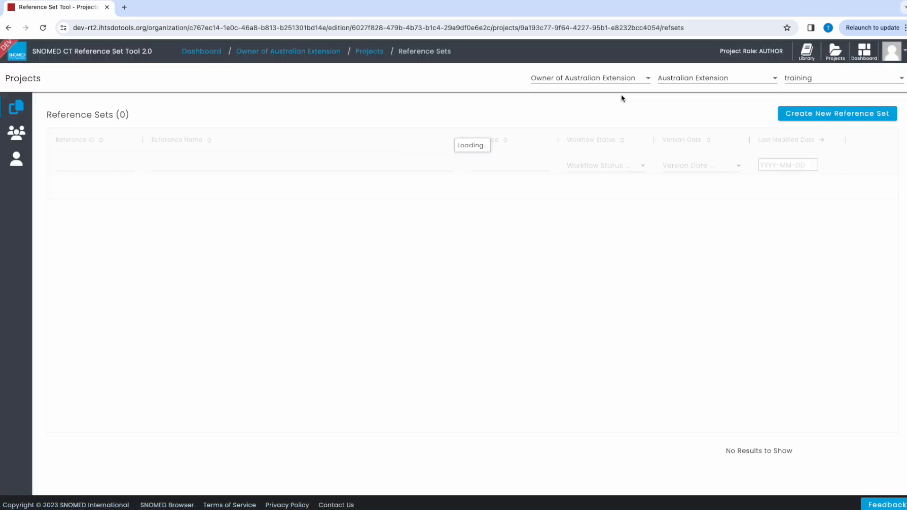
left_click(735, 79)
left_click(635, 78)
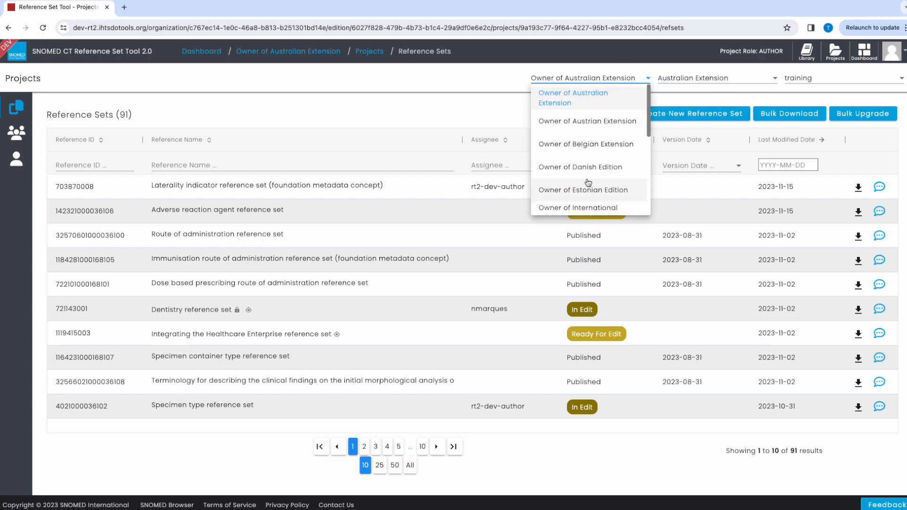
scroll(589, 183, "down", 1)
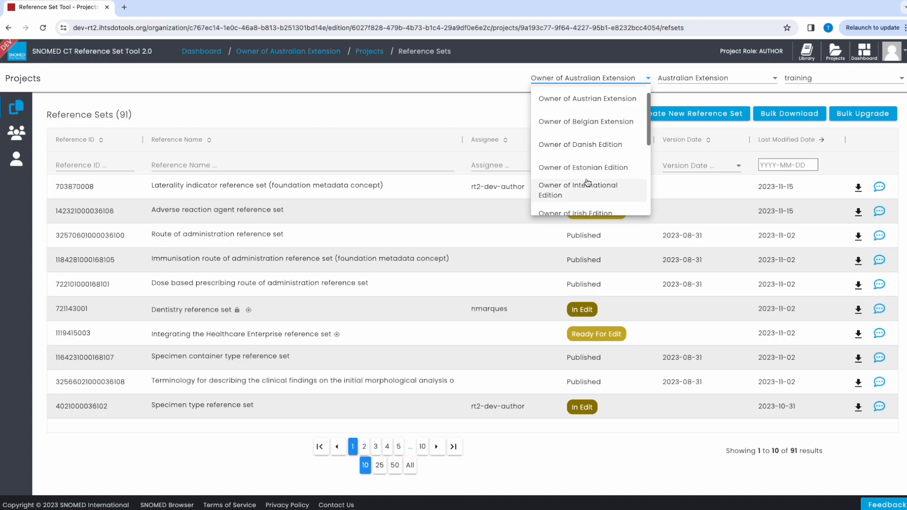
scroll(588, 183, "down", 2)
left_click(582, 157)
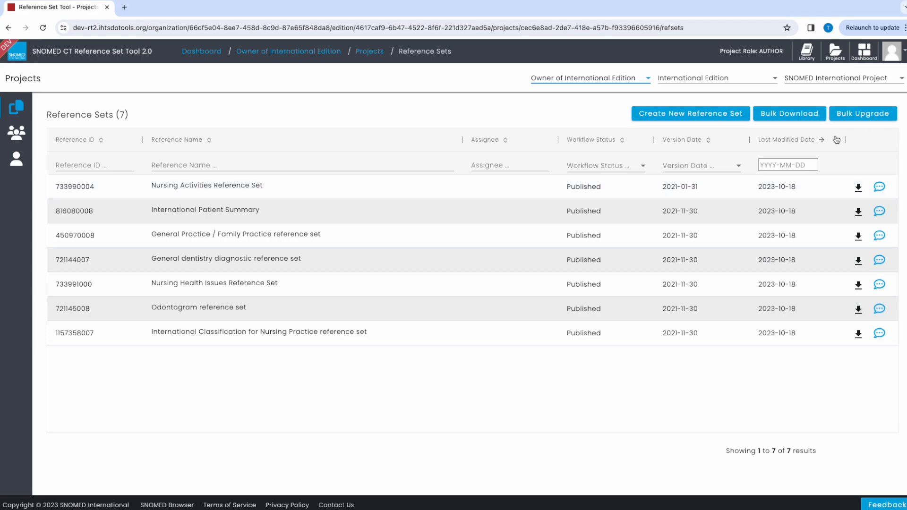
Step: Start a new Extensional reference set in the SNOMED CT model component module and list the existing reference set concepts
left_click(701, 116)
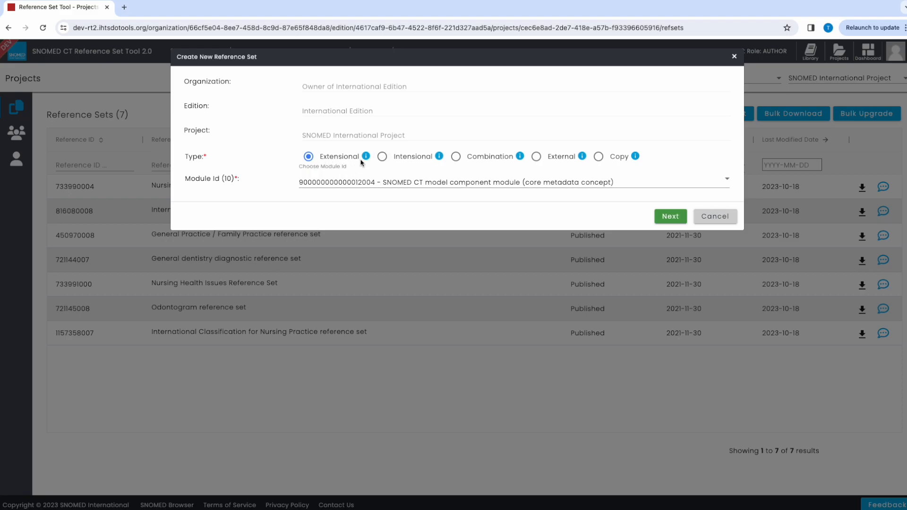
left_click(670, 216)
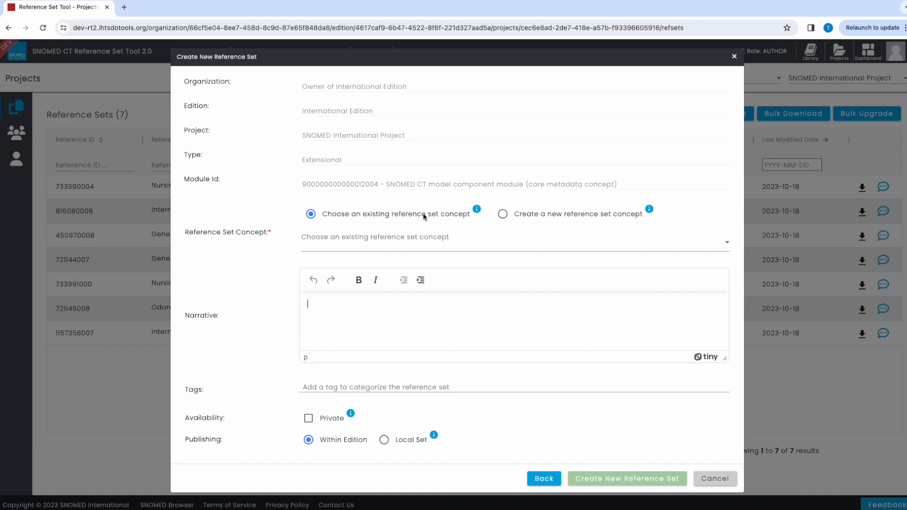
left_click(399, 240)
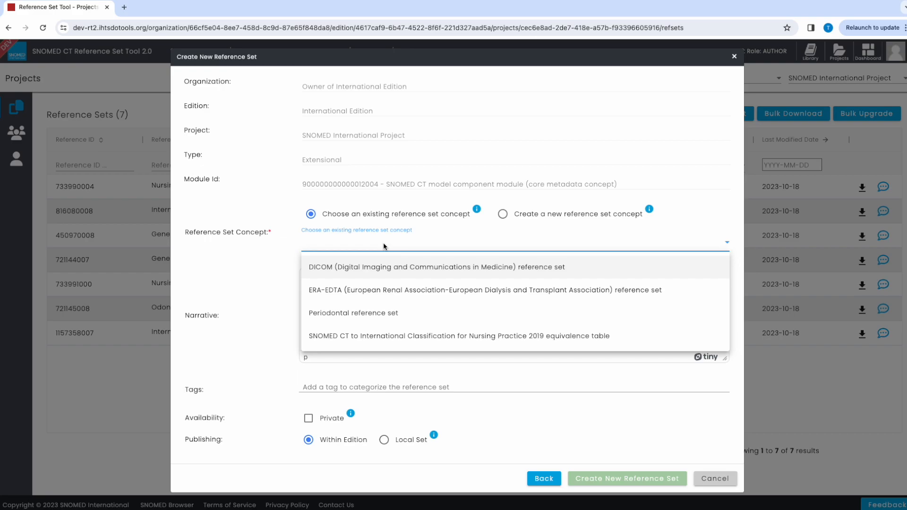
Step: Choose to create a new reference set concept instead and name it "Test Reference Set"
left_click(502, 215)
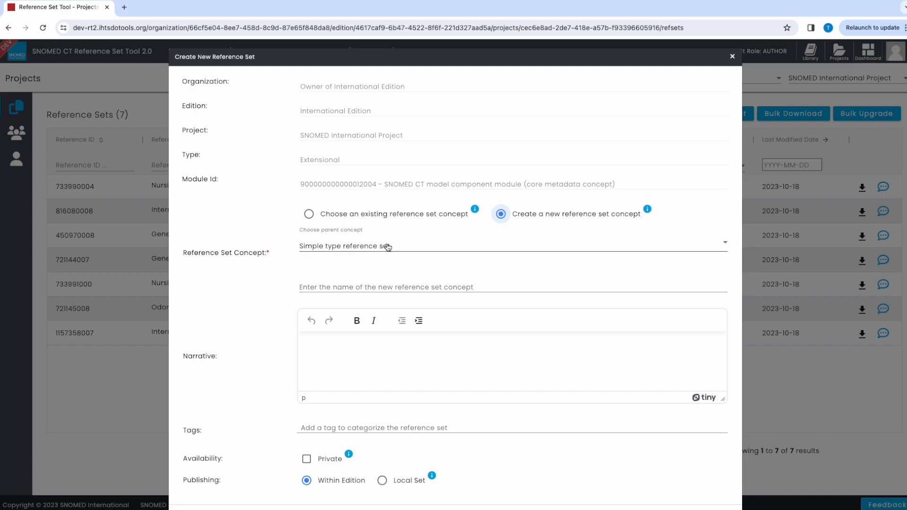
left_click(330, 285)
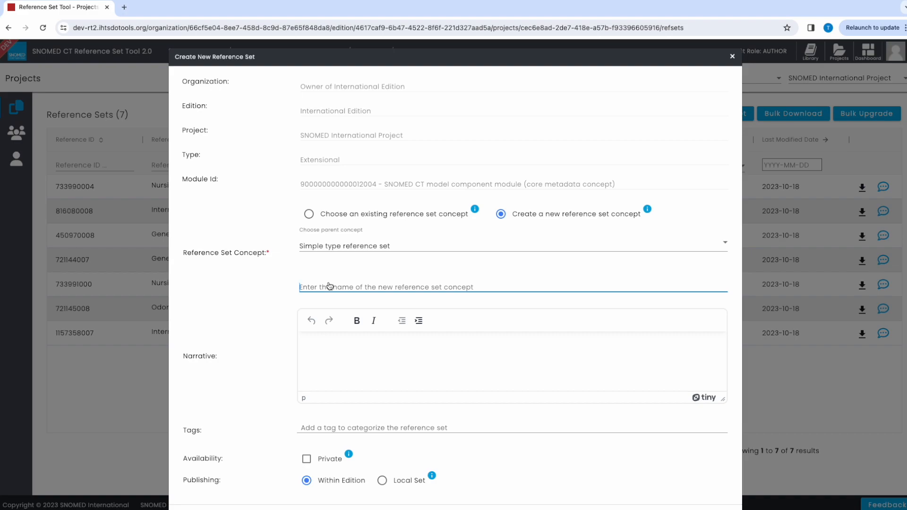
type("Test ")
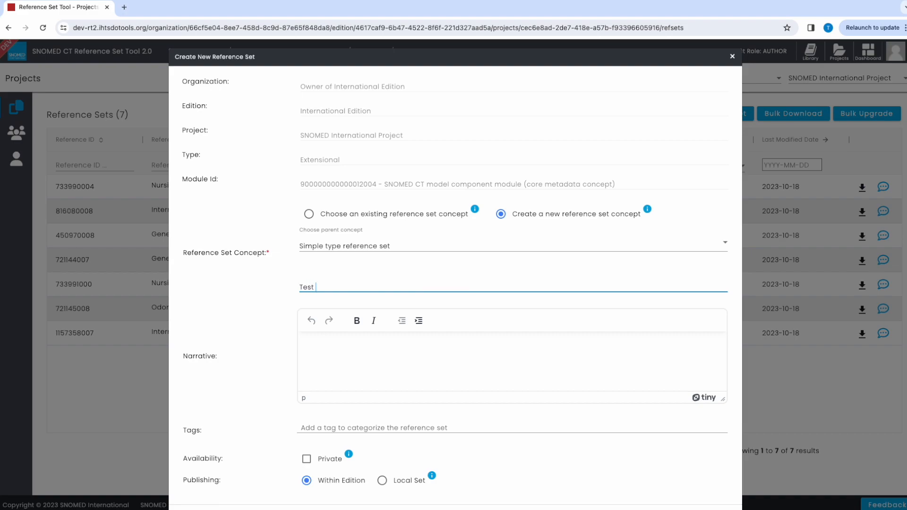
type("Reference Set")
Step: Add the tag "test" to the new reference set, review the form and cancel its creation
left_click(353, 344)
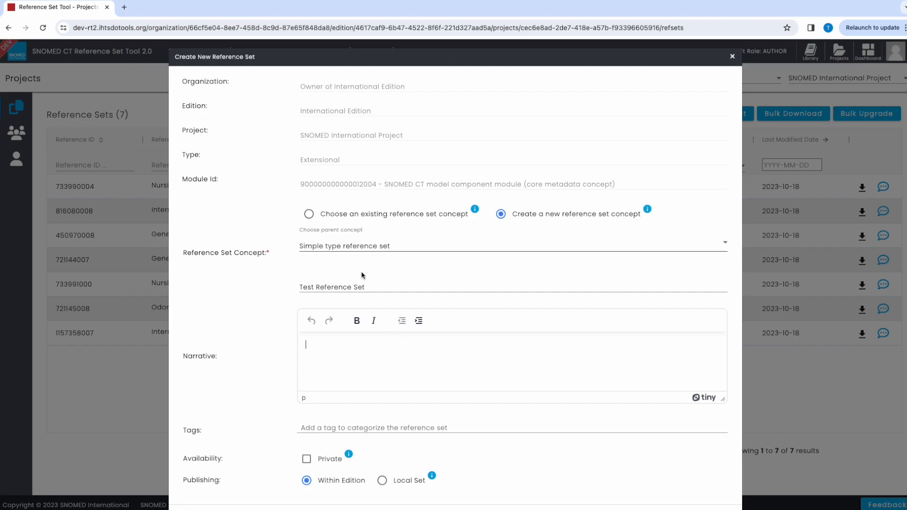
scroll(352, 298, "down", 1)
left_click(318, 400)
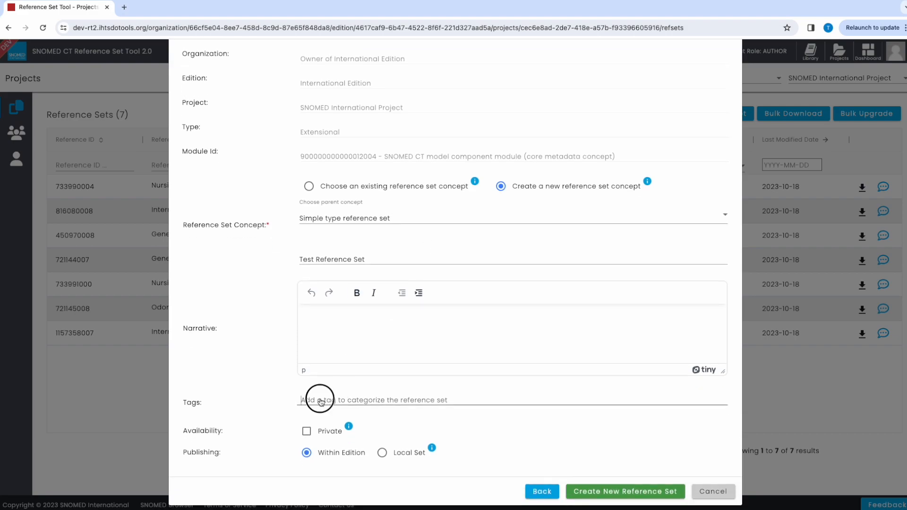
type("test")
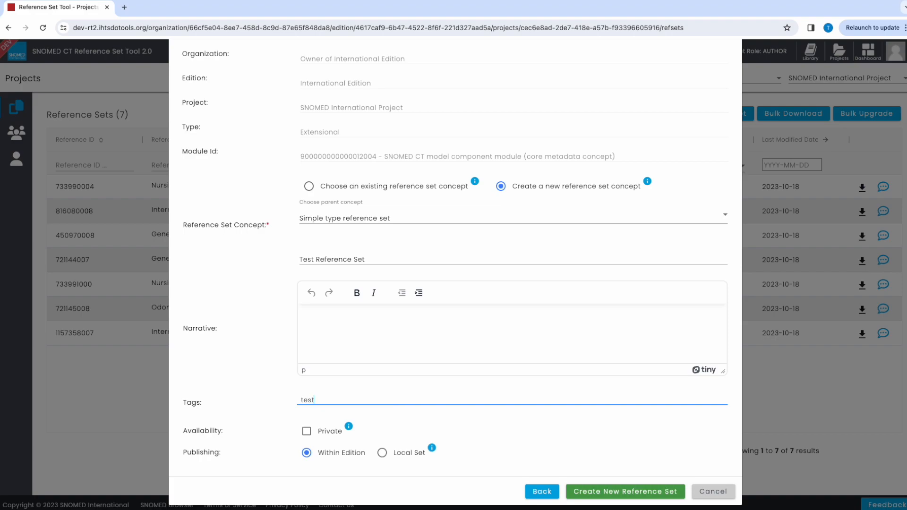
key("Return")
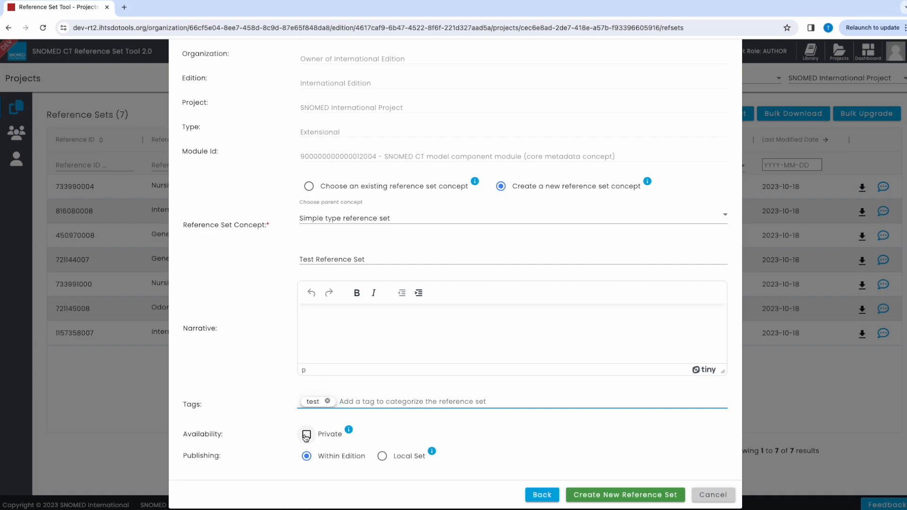
scroll(593, 398, "up", 1)
scroll(590, 396, "down", 1)
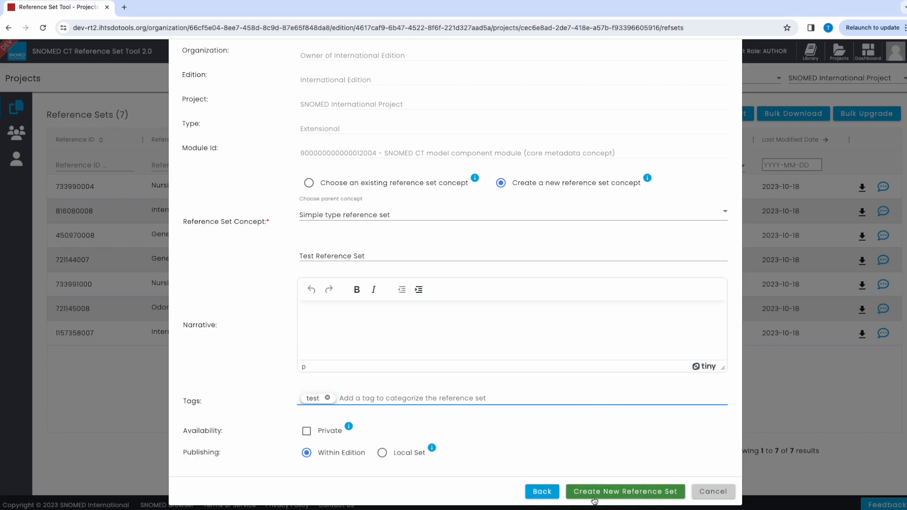
left_click(705, 492)
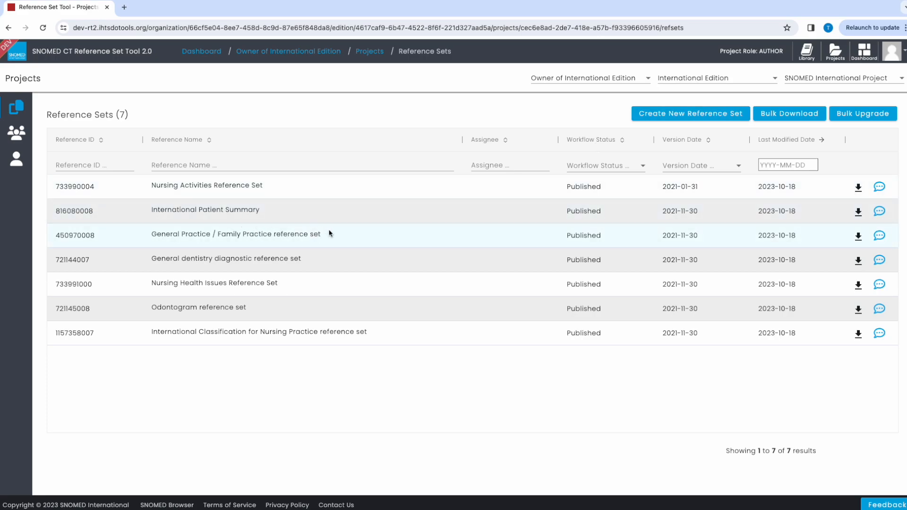
Step: Switch to the SNOMED International WIP Project and open the details of the Lateralizable body structure reference set
left_click(817, 79)
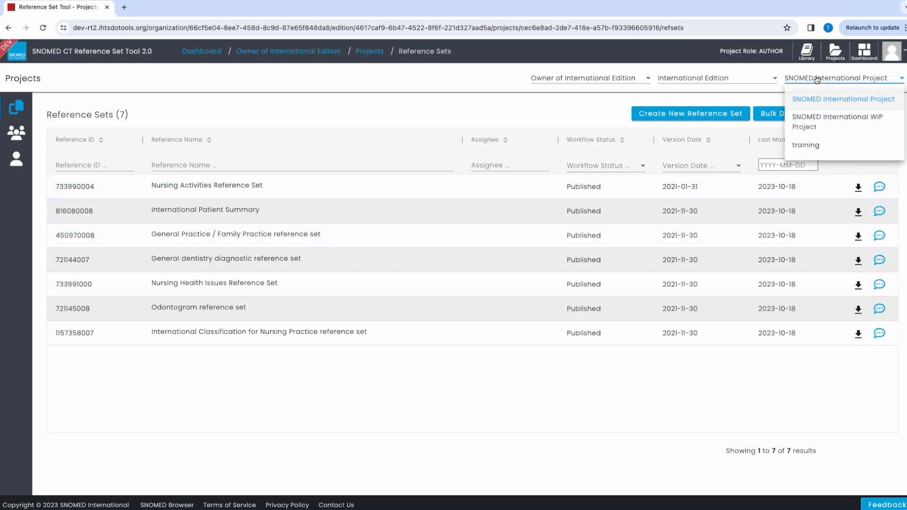
left_click(822, 122)
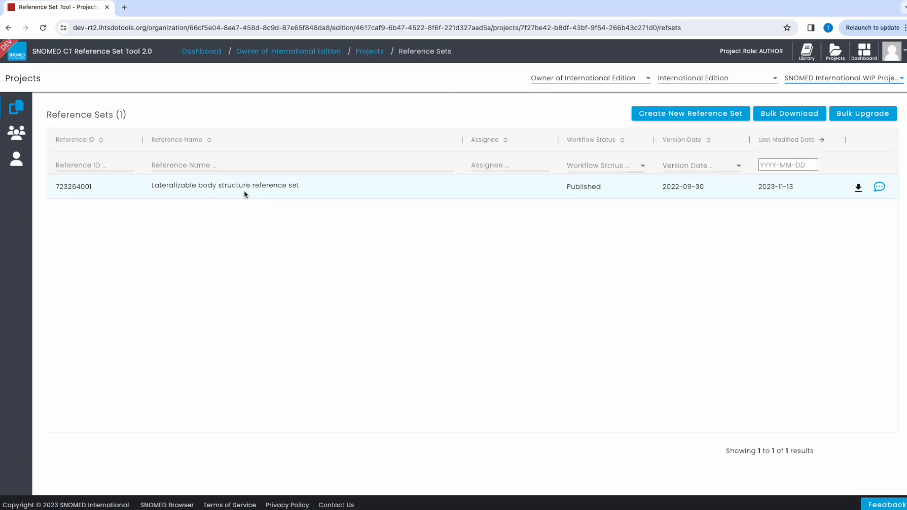
left_click(244, 194)
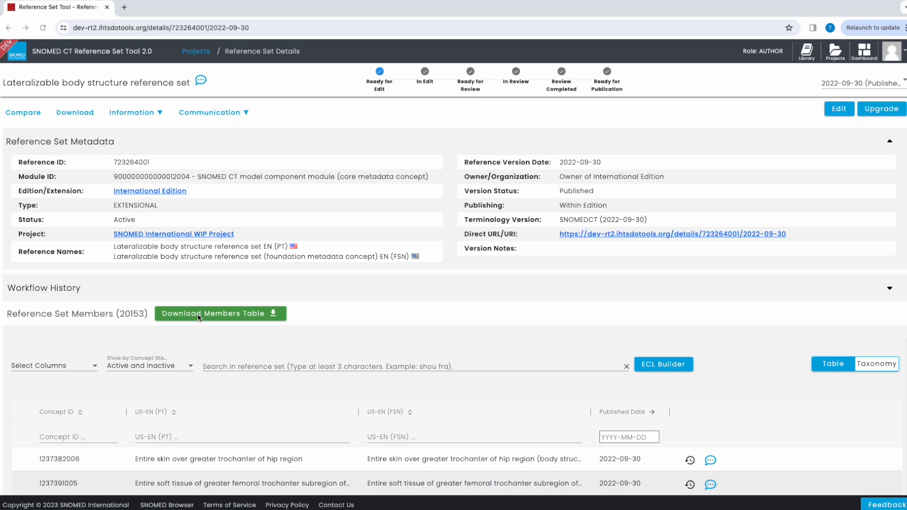
Step: Look over the reference set's members and start editing the Lateralizable body structure reference set
scroll(219, 365, "down", 1)
scroll(219, 365, "down", 2)
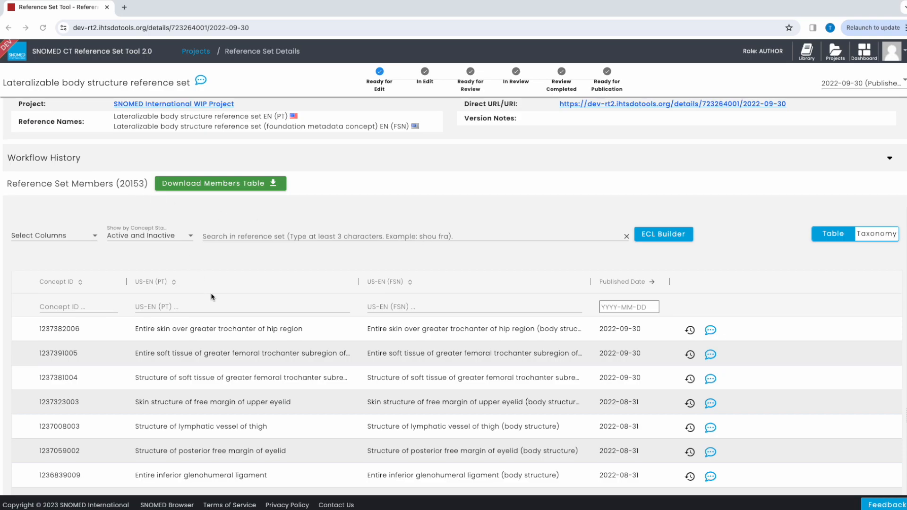
scroll(210, 297, "down", 1)
scroll(212, 294, "up", 3)
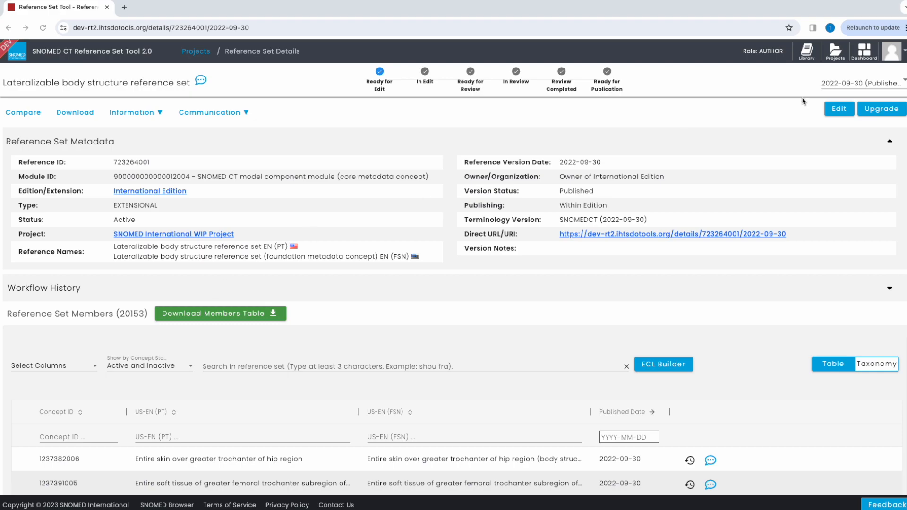
left_click(838, 109)
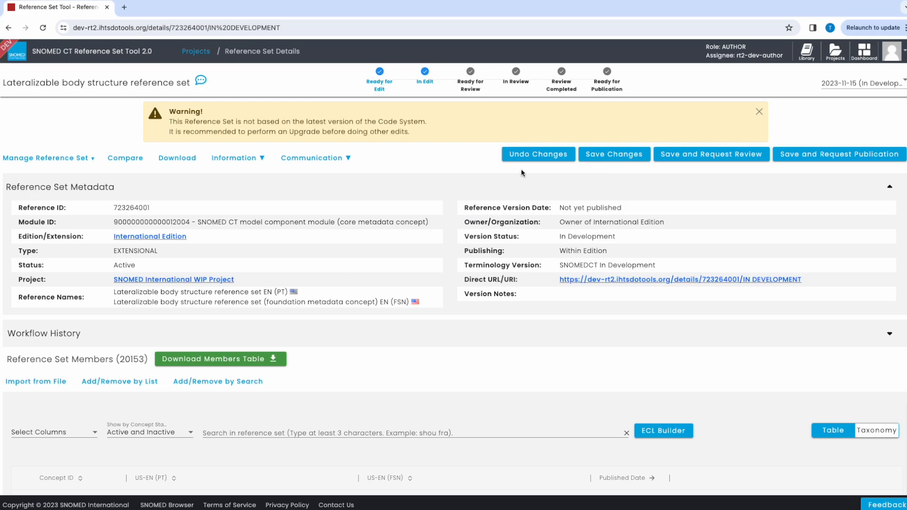
Step: Search by the keyword "dorsal digit" for concepts to add to or remove from the reference set, and look through the results
scroll(57, 378, "down", 1)
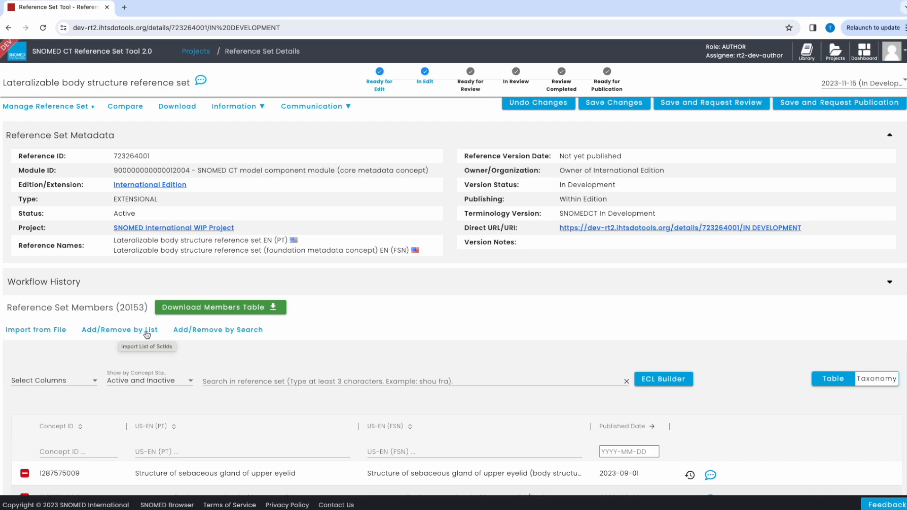
left_click(222, 332)
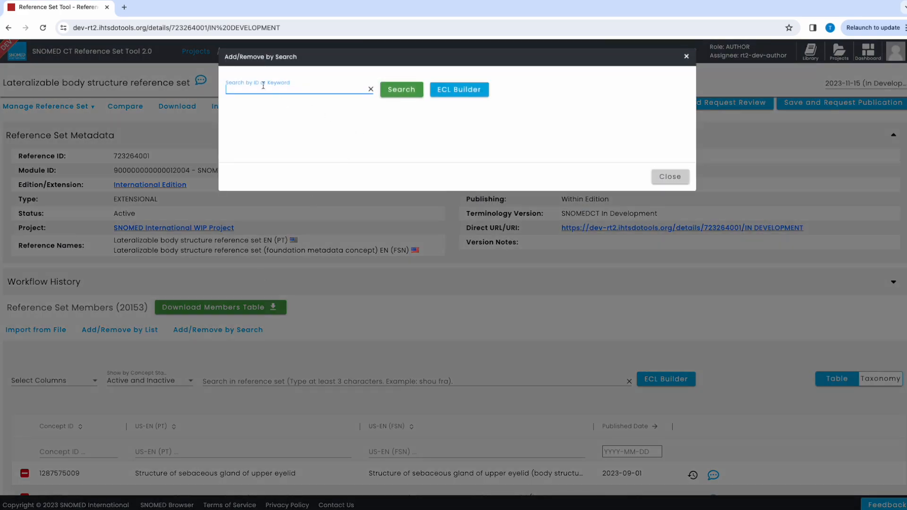
type("dorsal digit")
key("Return")
left_click(405, 92)
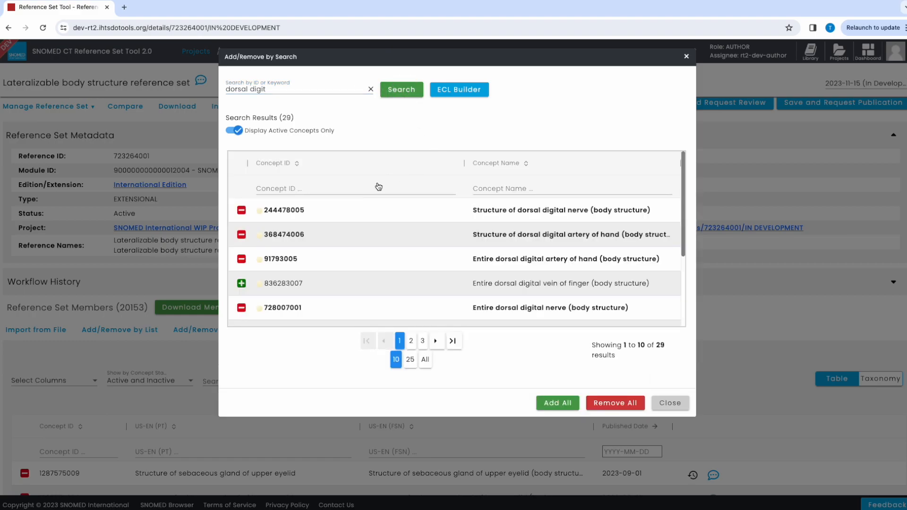
scroll(376, 184, "down", 3)
scroll(376, 184, "up", 3)
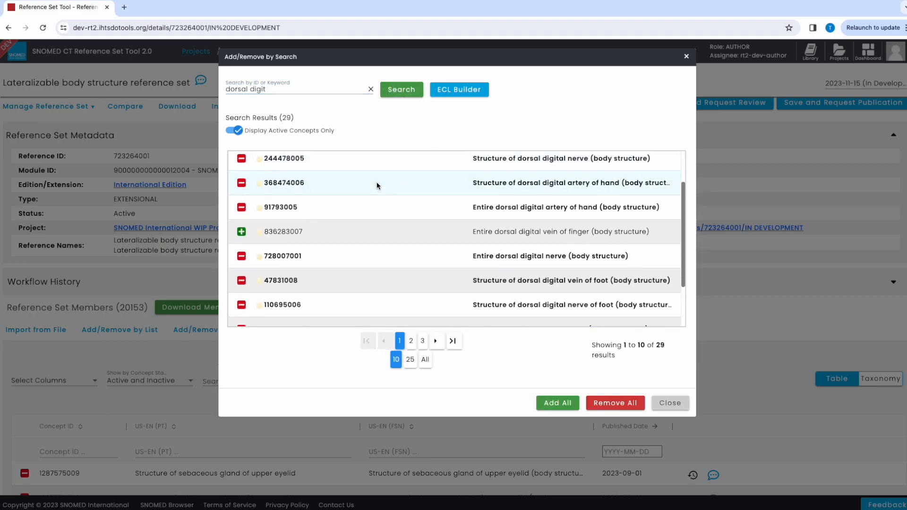
scroll(251, 202, "down", 1)
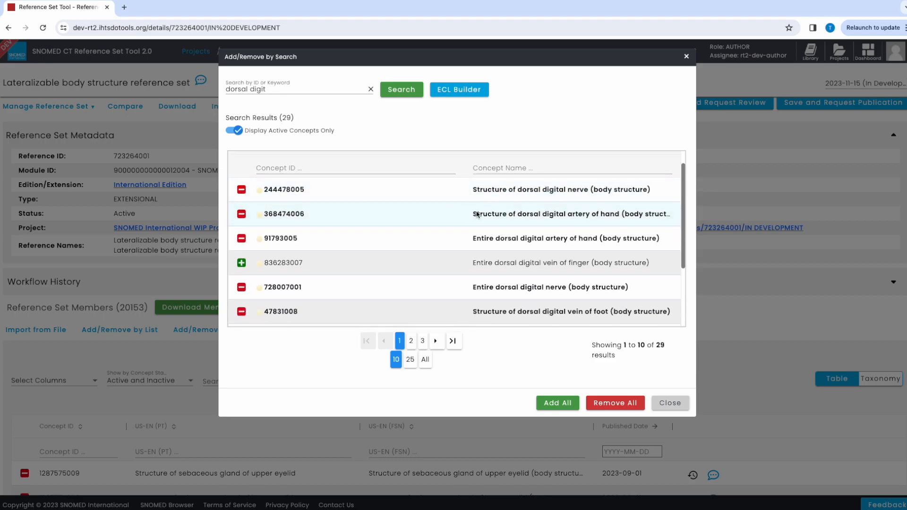
scroll(400, 227, "down", 1)
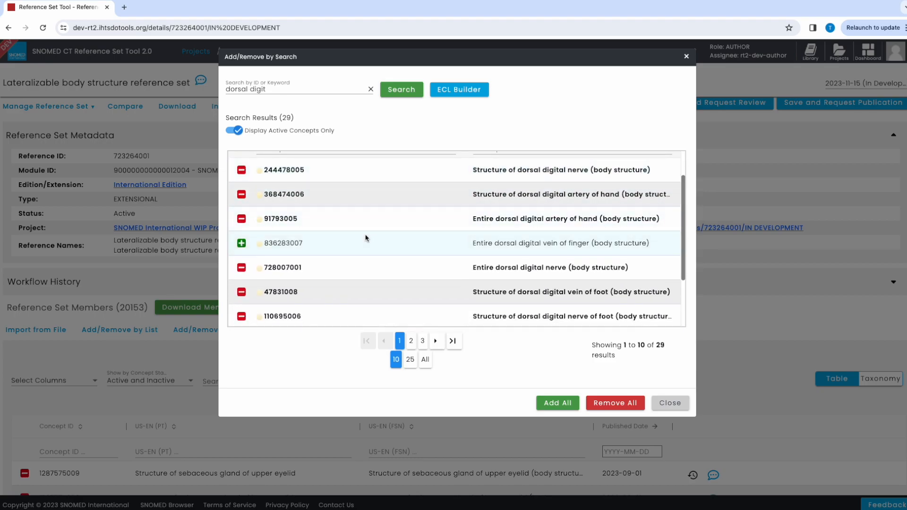
scroll(366, 237, "down", 1)
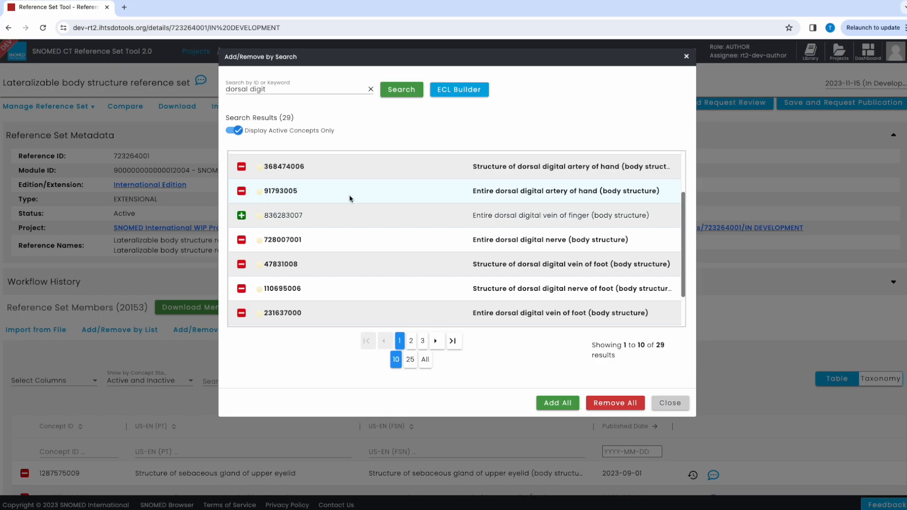
Step: Add the entire and structure of dorsal digital vein of finger concepts, 836283007 and 836282002, to the reference set and close the search
scroll(501, 231, "down", 2)
scroll(491, 229, "down", 1)
scroll(383, 185, "up", 1)
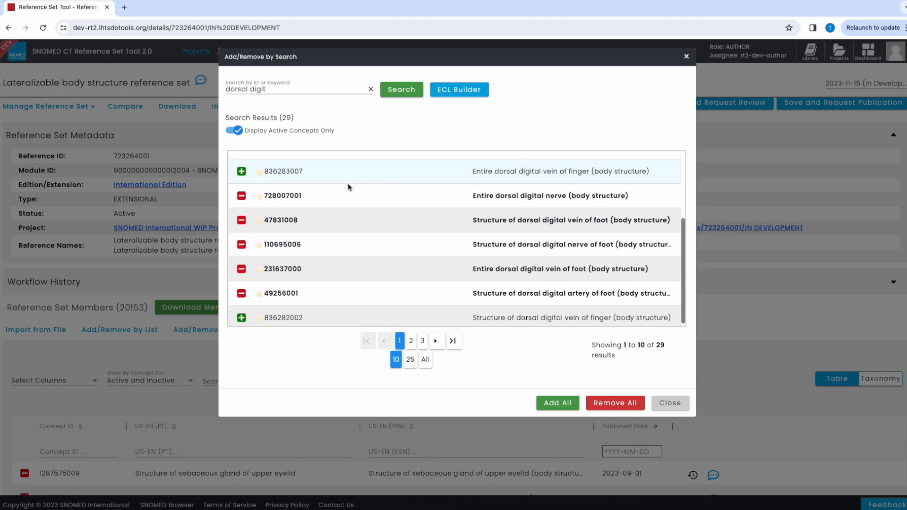
left_click(241, 173)
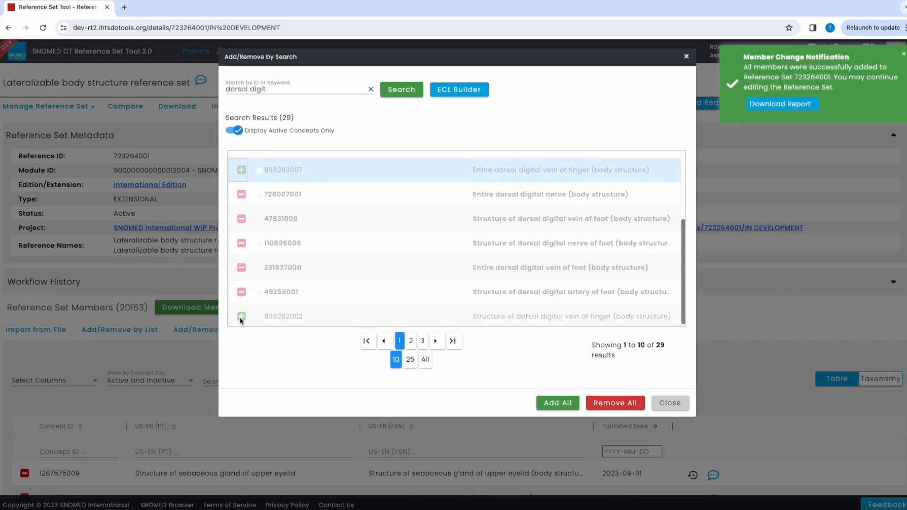
left_click(241, 317)
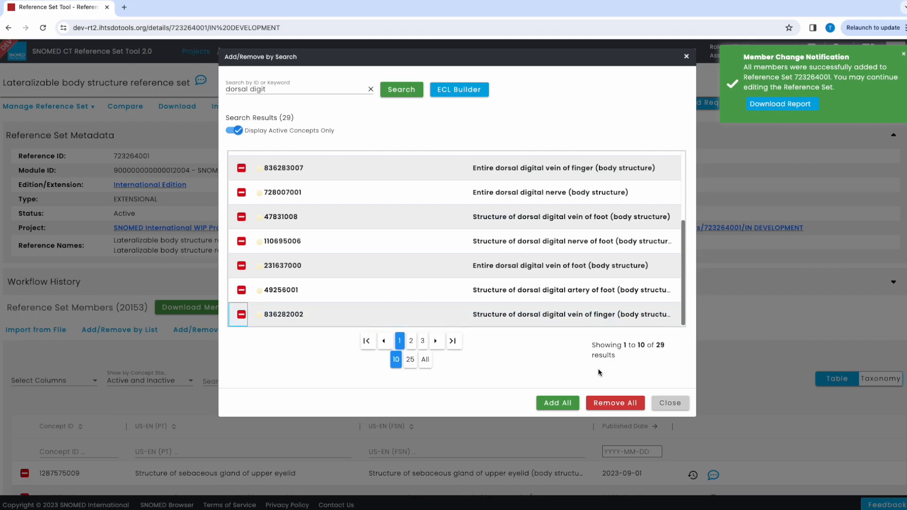
left_click(670, 403)
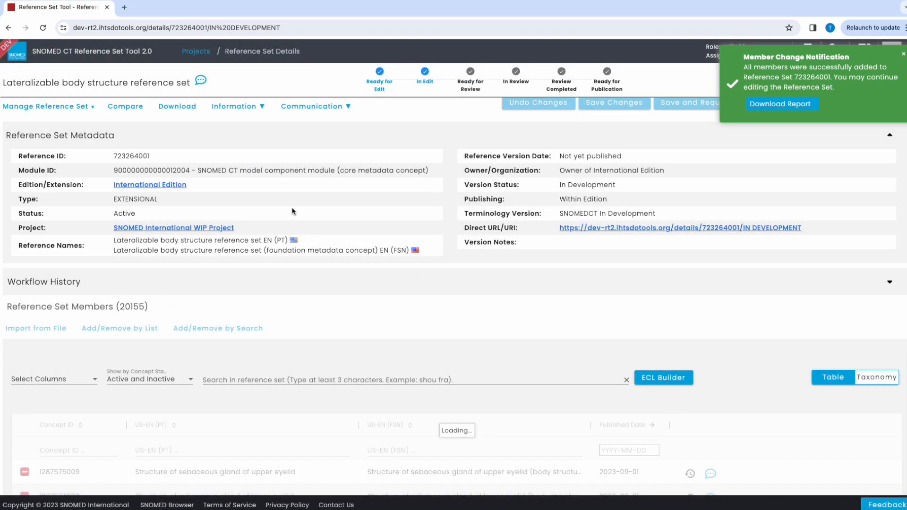
left_click(902, 58)
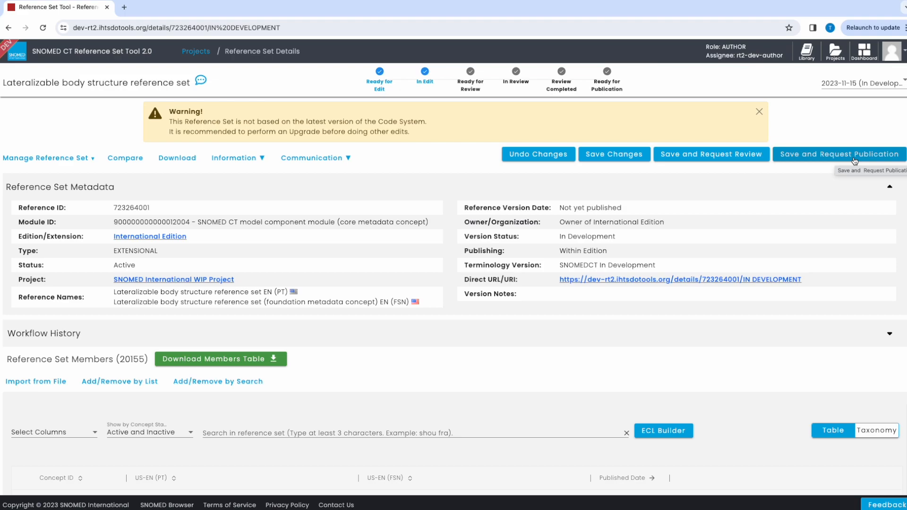
Step: Save the Lateralizable body structure reference set with a request for review, and log out of the author account
left_click(723, 162)
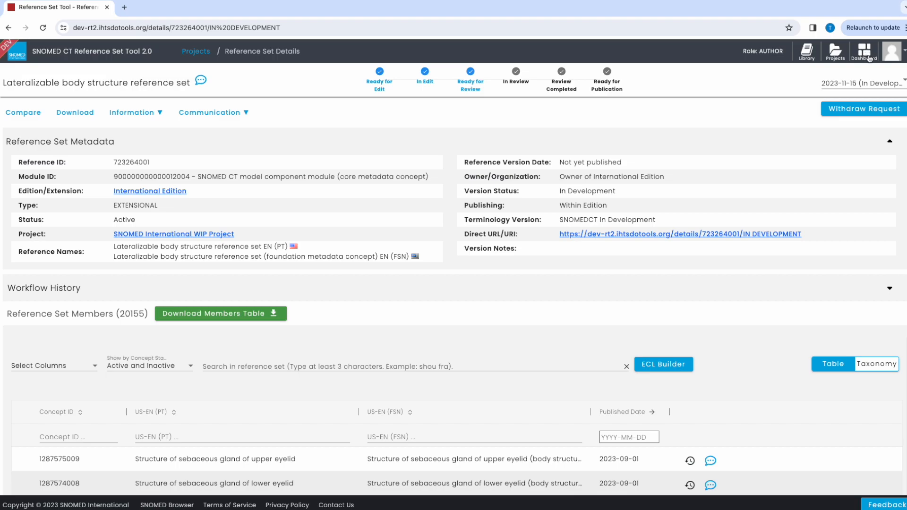
left_click(891, 51)
left_click(857, 115)
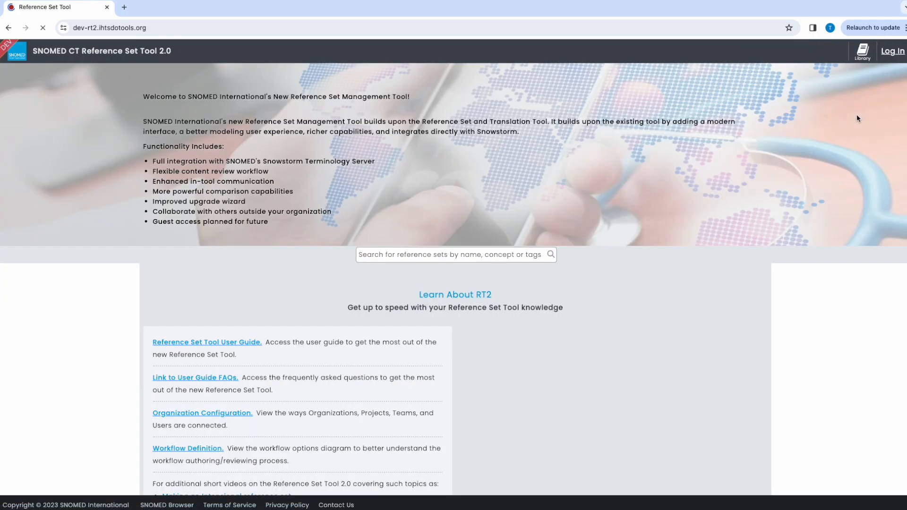
Step: Log in with the reviewer account's username and password
left_click(893, 53)
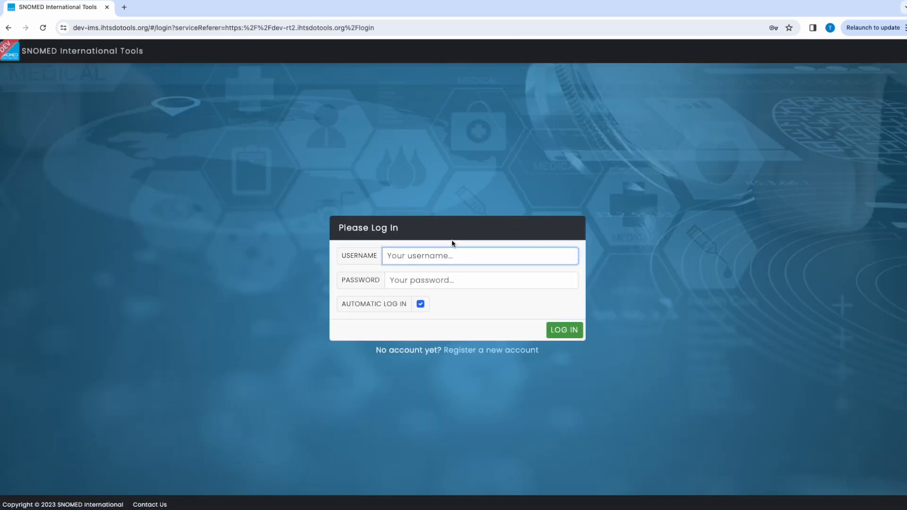
left_click(446, 259)
left_click(531, 323)
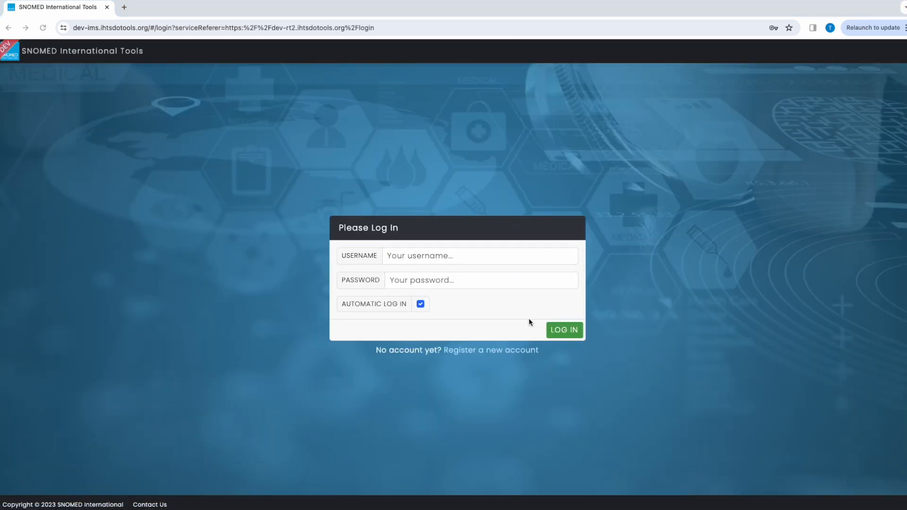
left_click(559, 330)
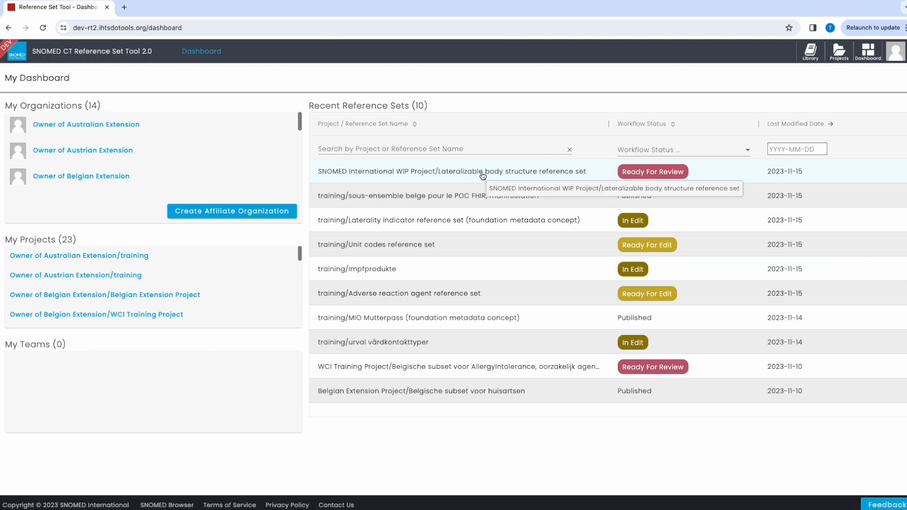
Step: Open the Lateralizable body structure reference set from the recent reference sets, start its review and accept it
left_click(544, 174)
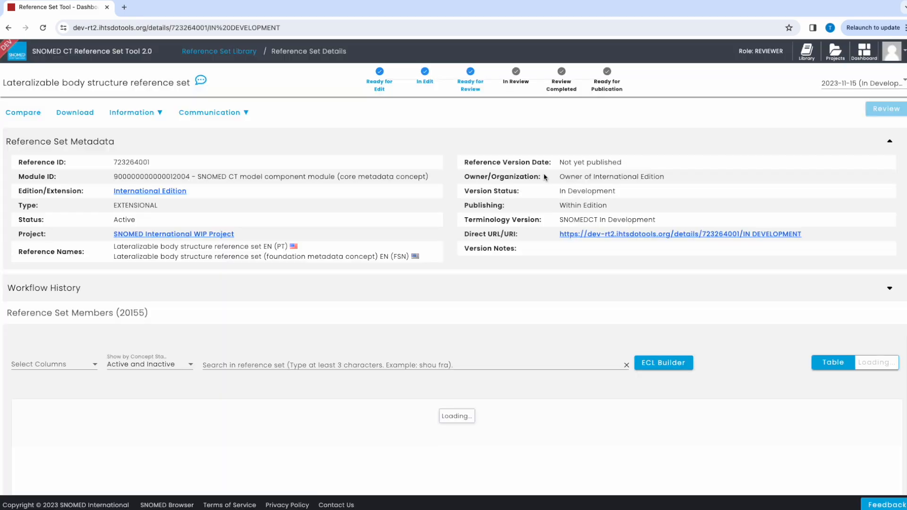
left_click(892, 111)
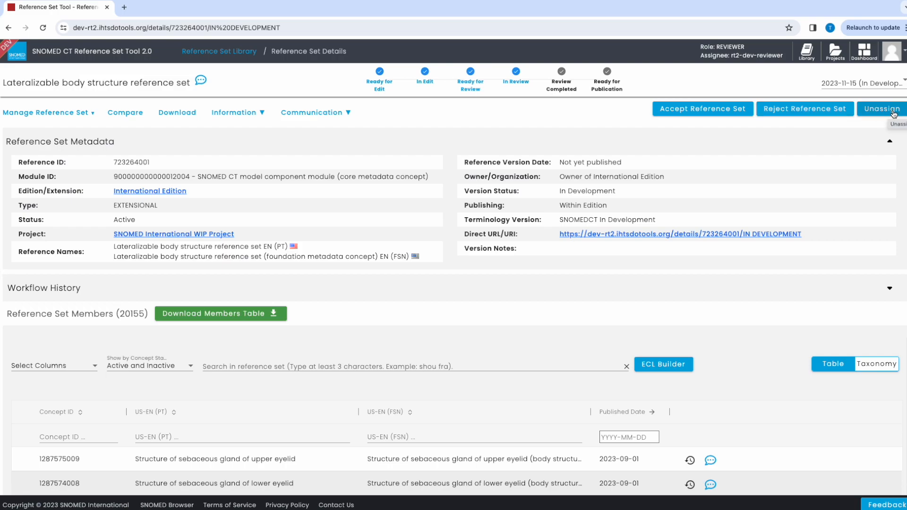
left_click(674, 110)
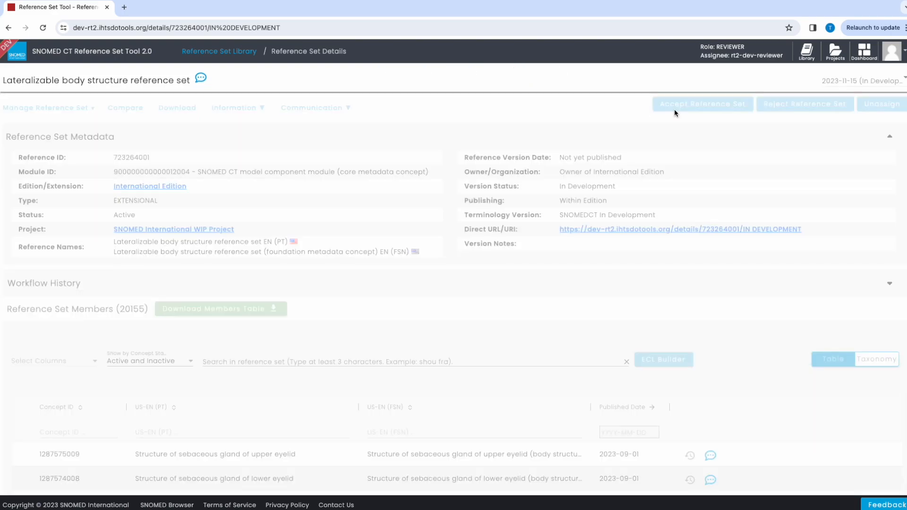